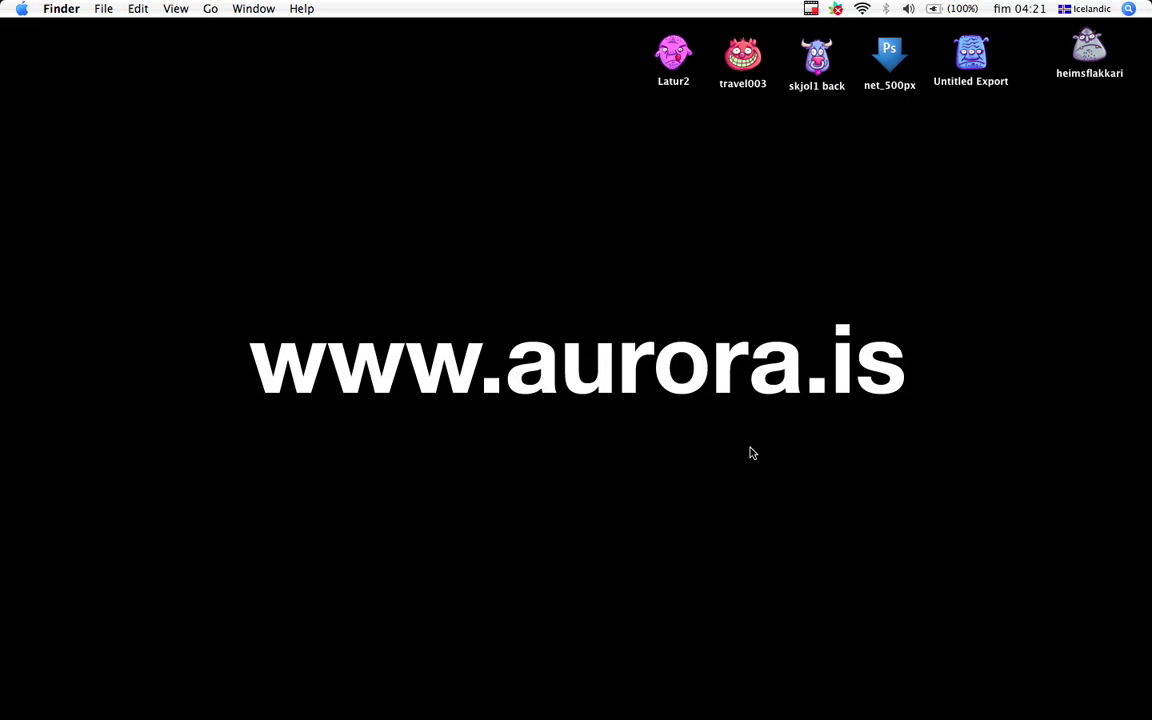
# Step: Switch from the Finder desktop to Lightroom 2 with Cmd+Tab
pyautogui.press('cmd+Tab')
pyautogui.press('super+Tab')
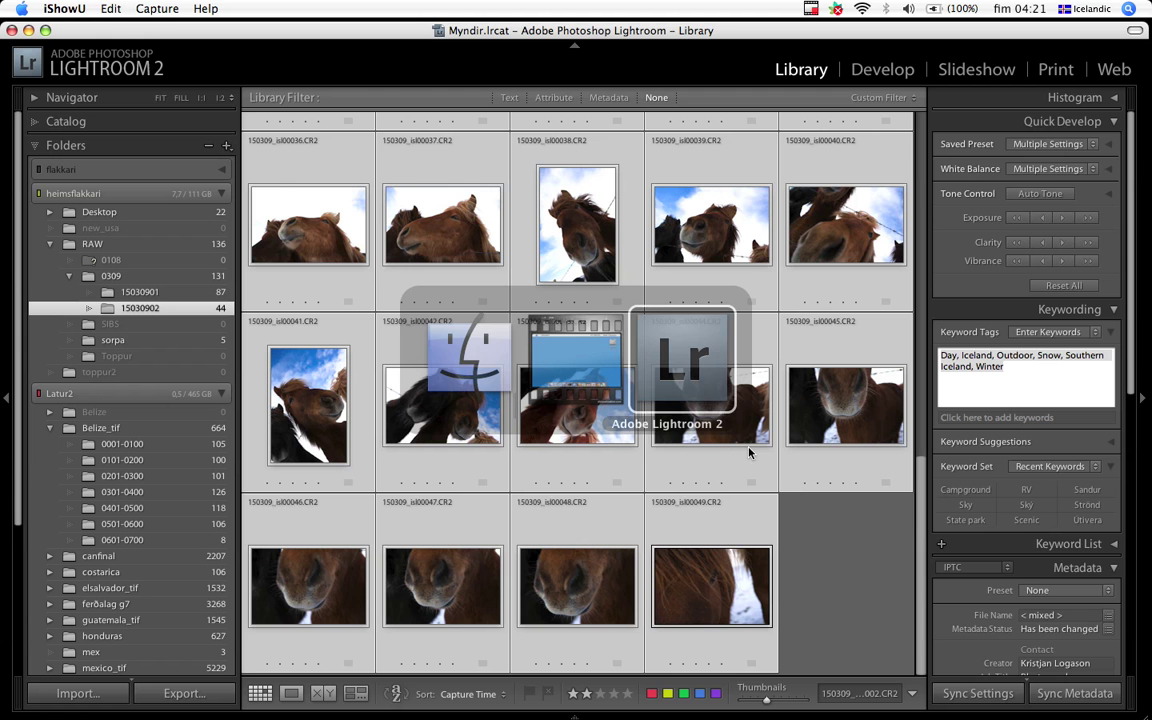
# Step: Clear the horse photo selection and display the 105 Belize photos in folder 0001-0100
pyautogui.click(824, 538)
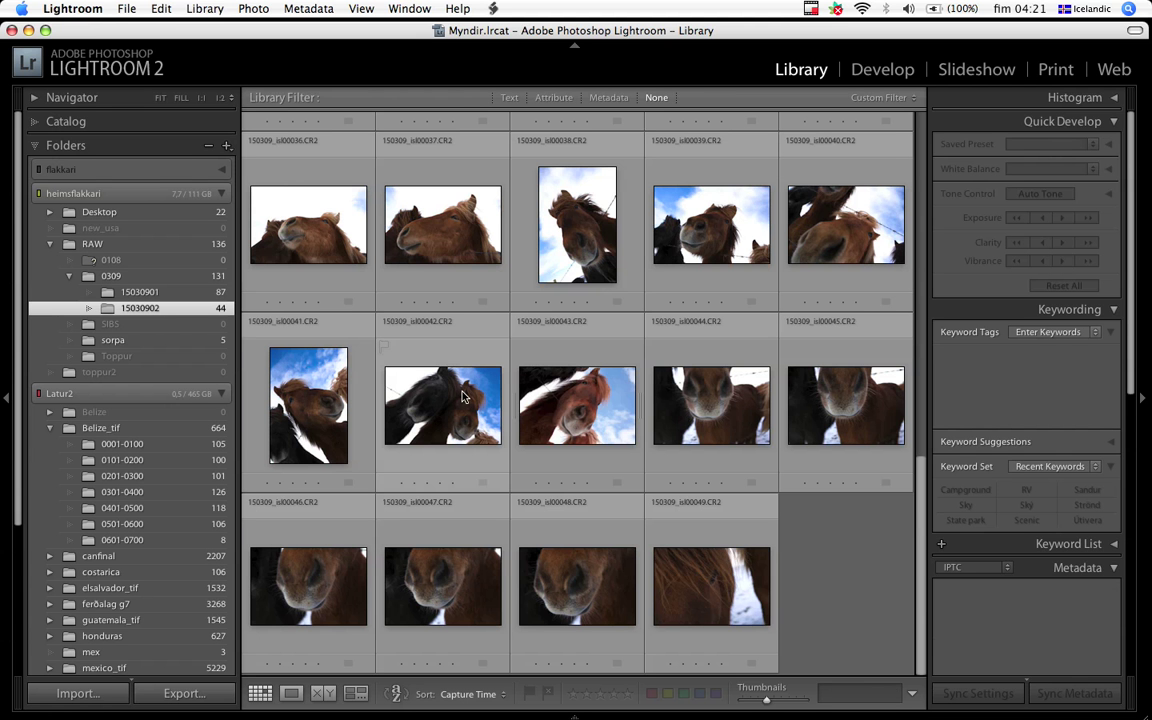
pyautogui.click(140, 444)
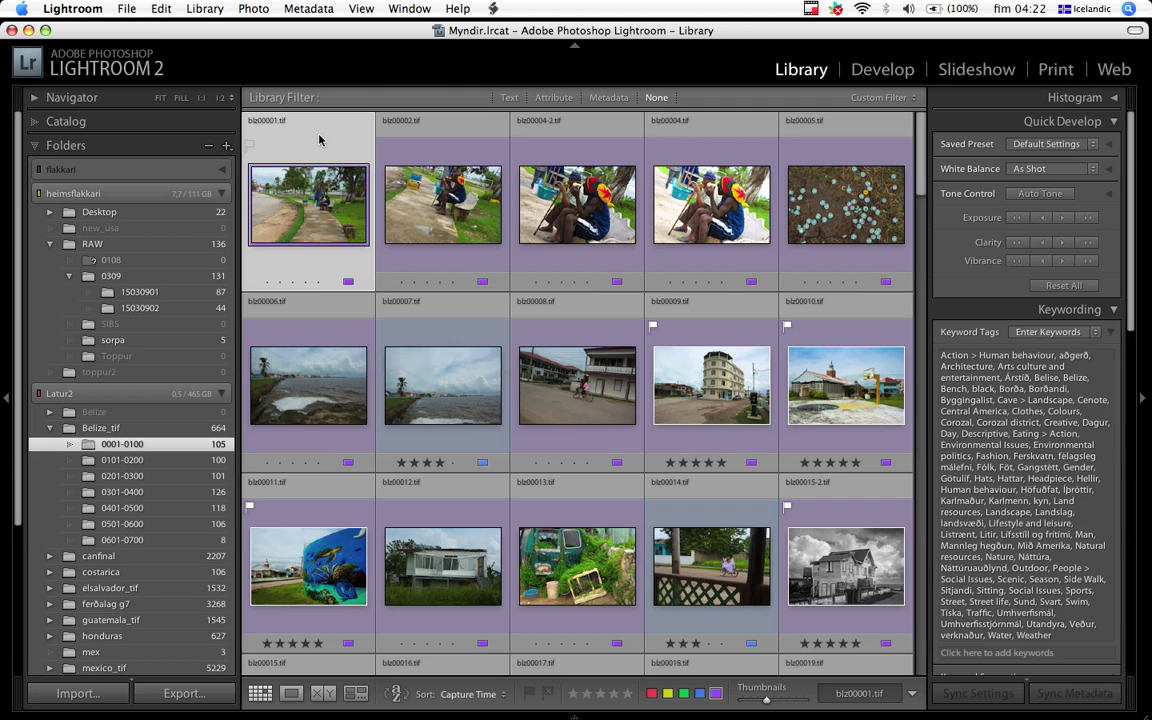
# Step: Display the 87 snowy Iceland city and lighthouse photos in folder 15030901
pyautogui.click(149, 295)
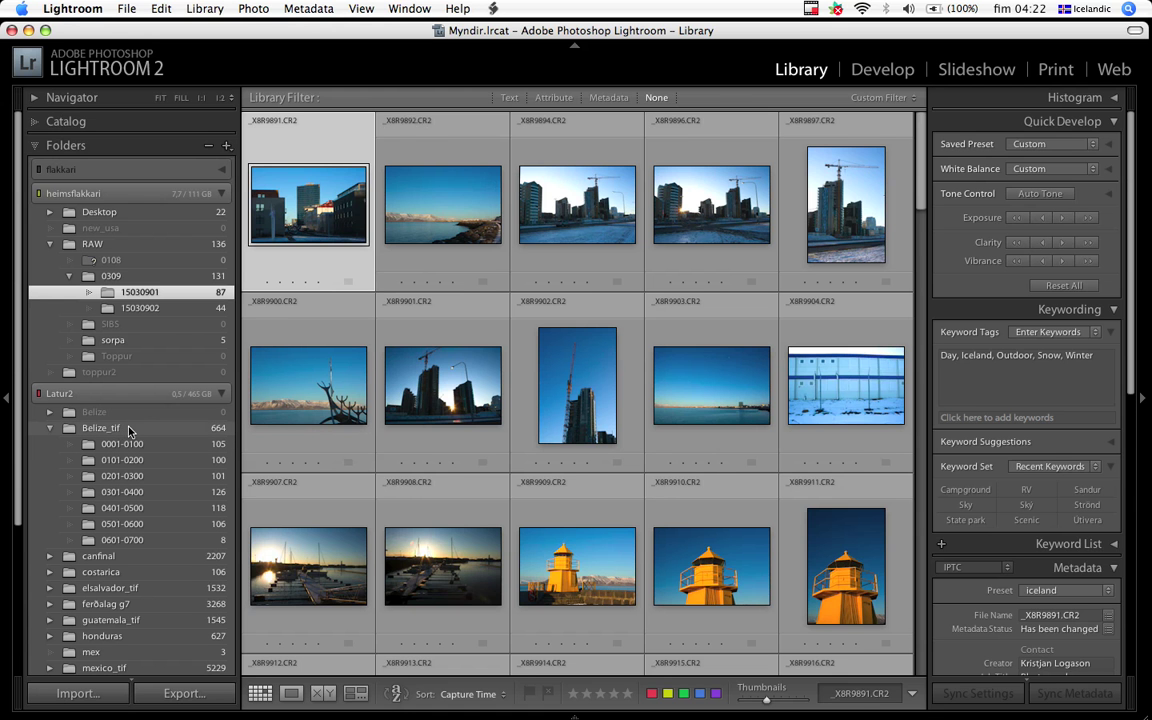
# Step: Display the Belize_tif folder, filtered down to its 13 five-star blue-labelled photos
pyautogui.click(128, 428)
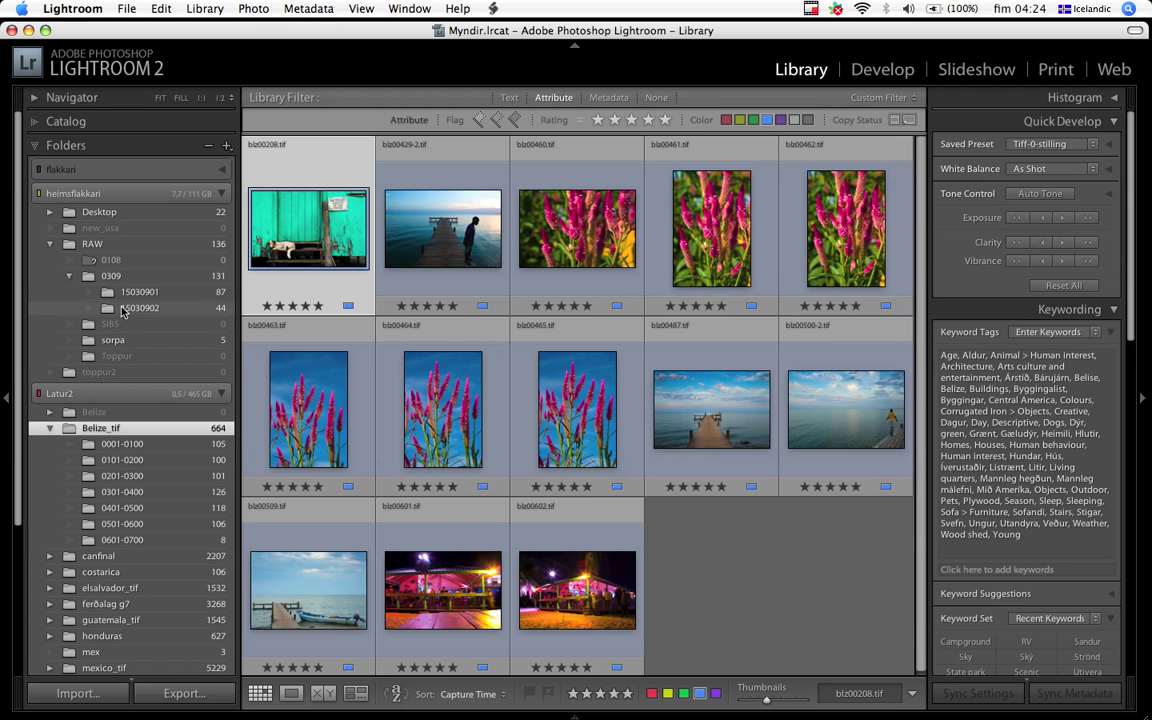
# Step: Display the 44 snowy farm and horse photos in RAW folder 15030902
pyautogui.click(140, 308)
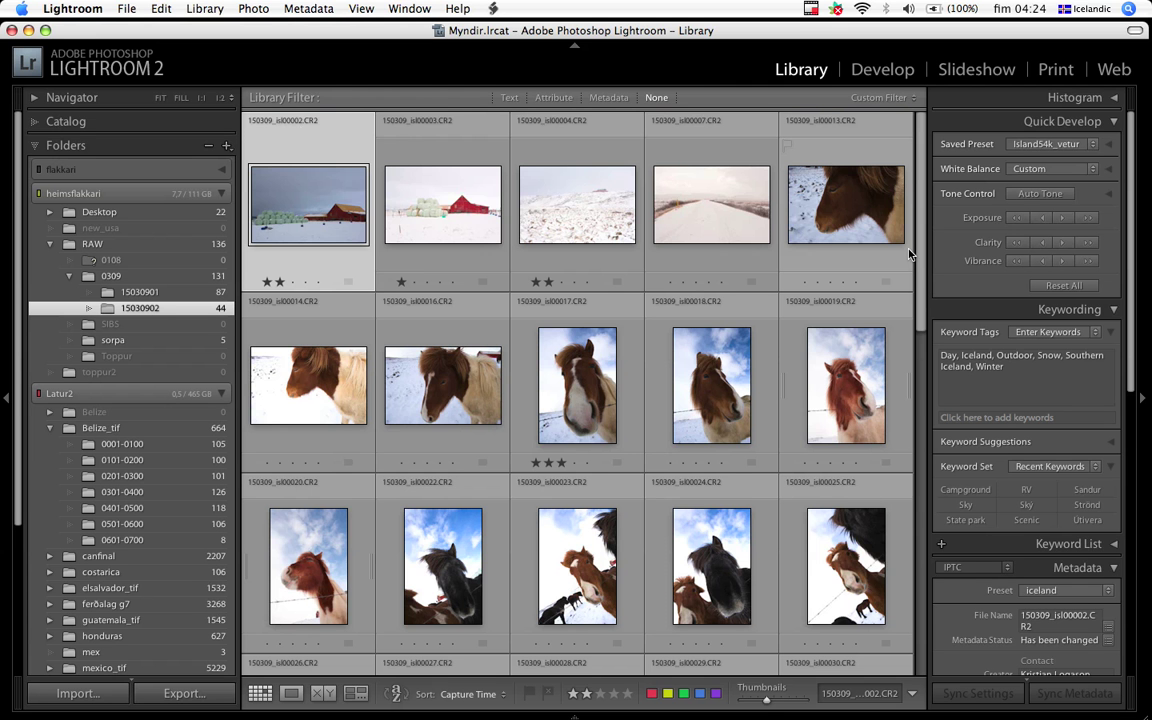
# Step: Scroll to the bottom of the 15030902 grid and select all its photos with Cmd+A
pyautogui.scroll(-3, 909, 254)
pyautogui.scroll(-5, 906, 332)
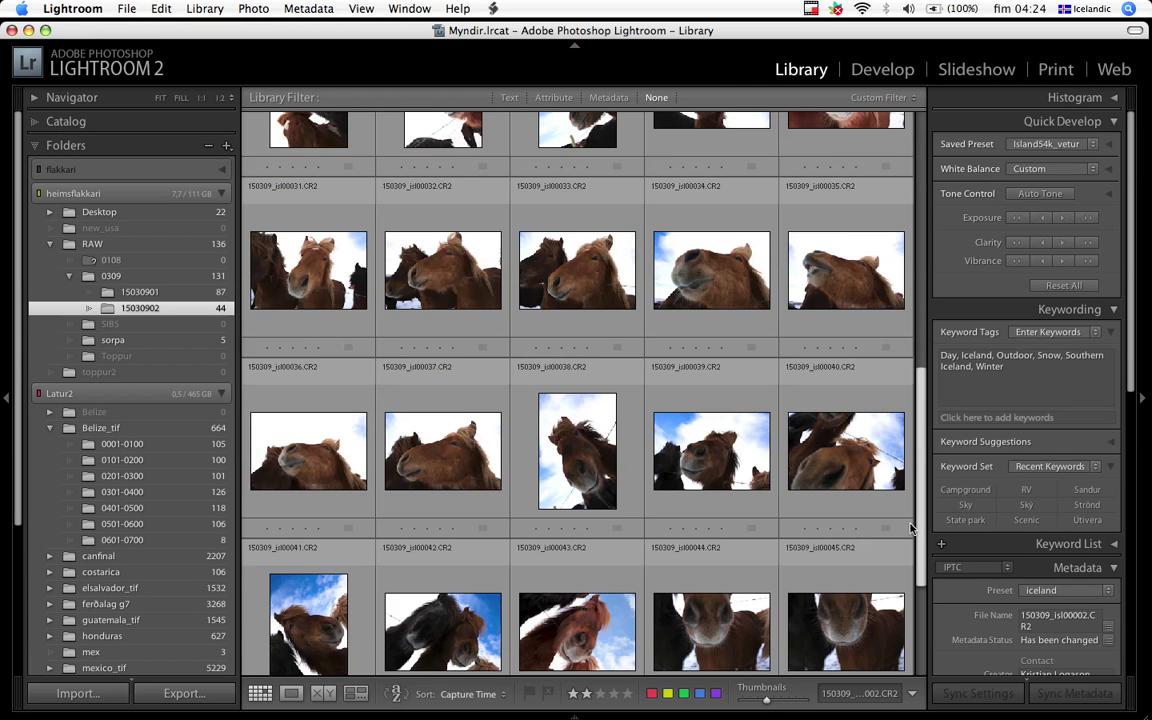
pyautogui.scroll(-4, 911, 528)
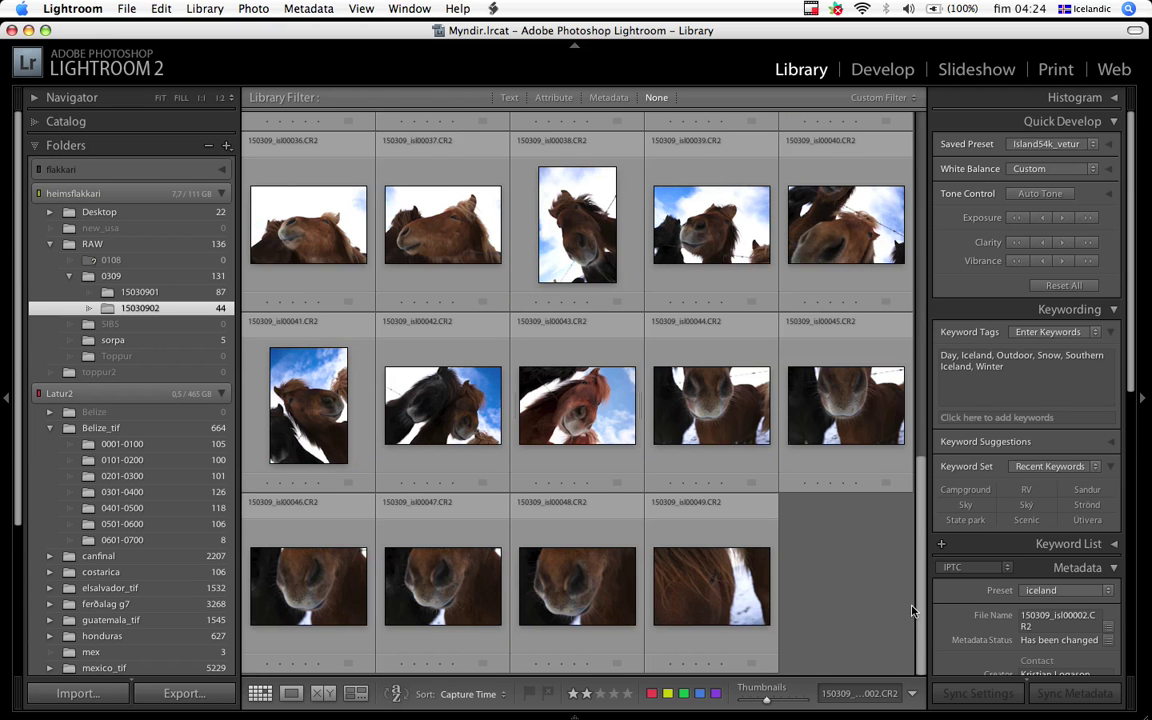
pyautogui.press('super+a')
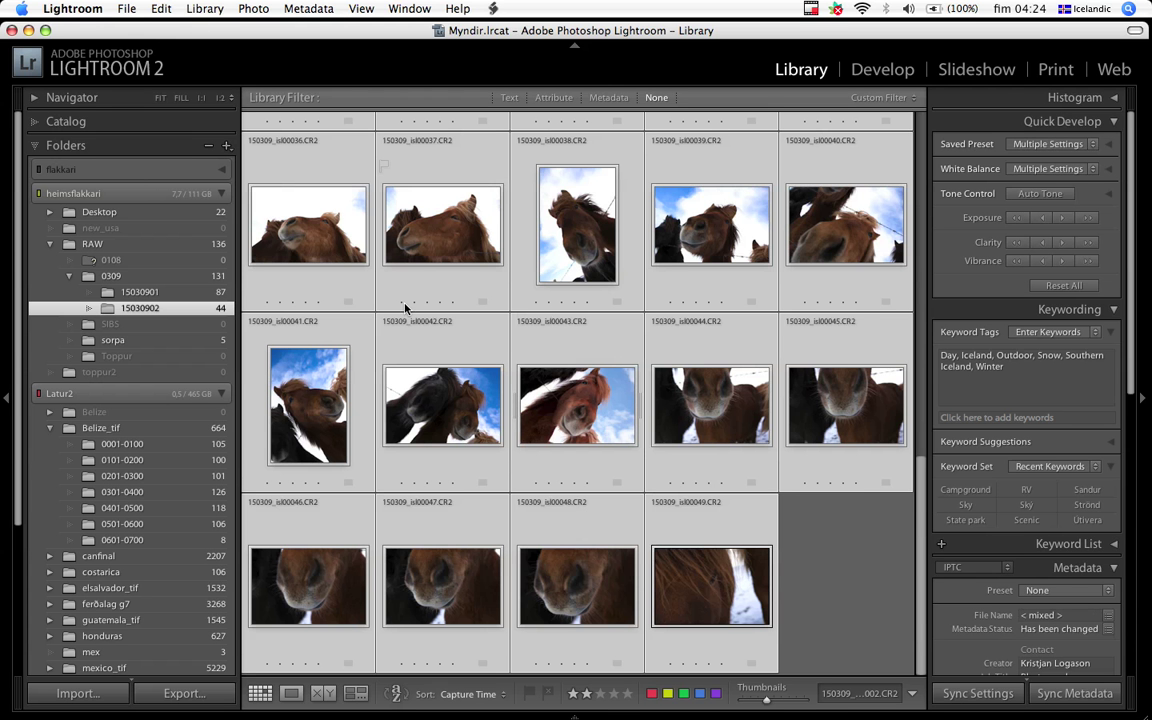
# Step: Start Rename Photos for the 39 photos and open File Naming's Edit template editor
pyautogui.click(200, 9)
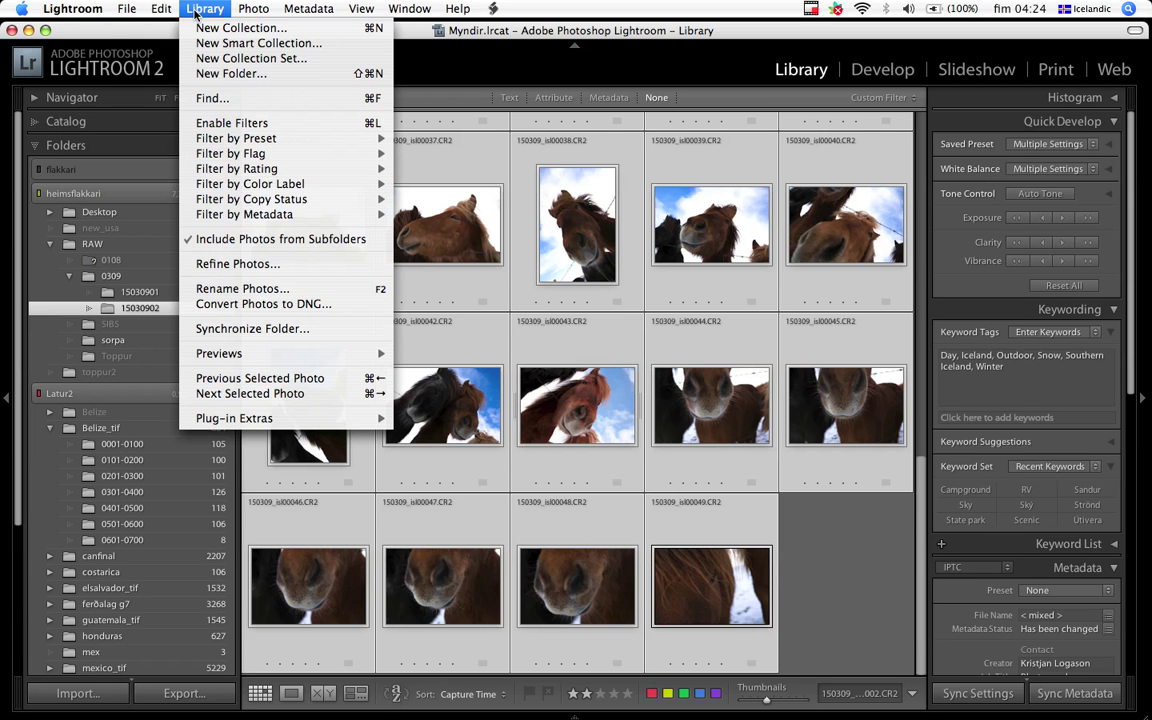
pyautogui.click(268, 289)
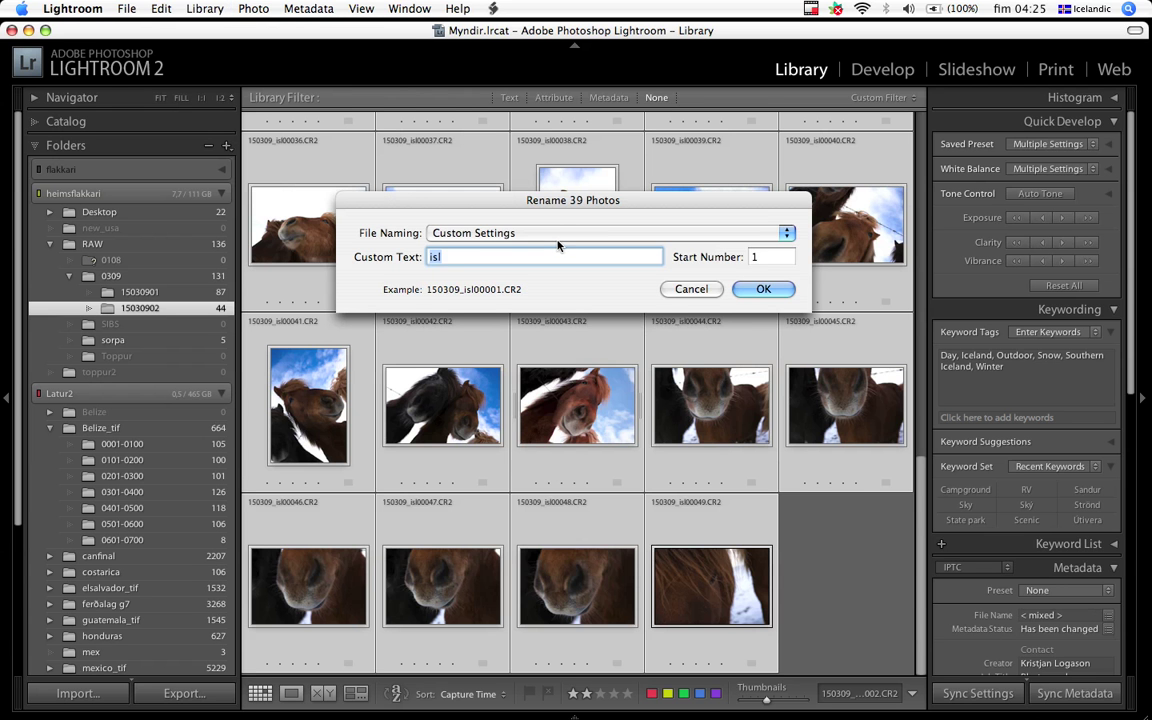
pyautogui.click(579, 234)
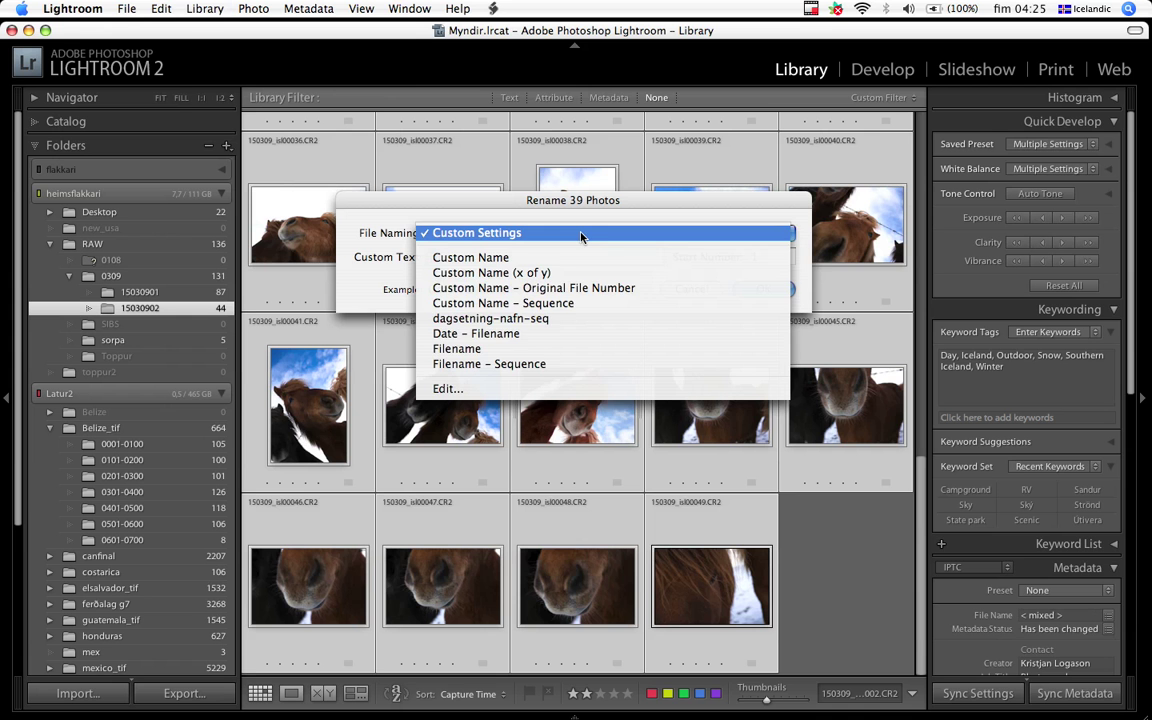
pyautogui.click(581, 234)
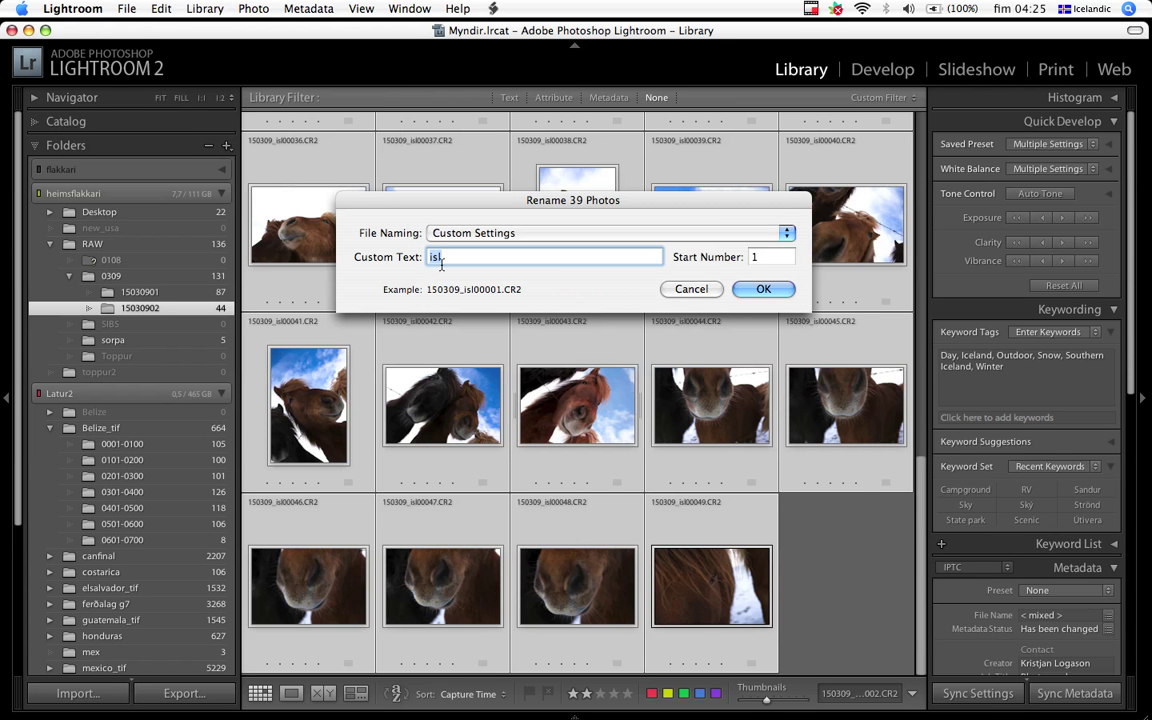
pyautogui.click(433, 262)
pyautogui.click(753, 233)
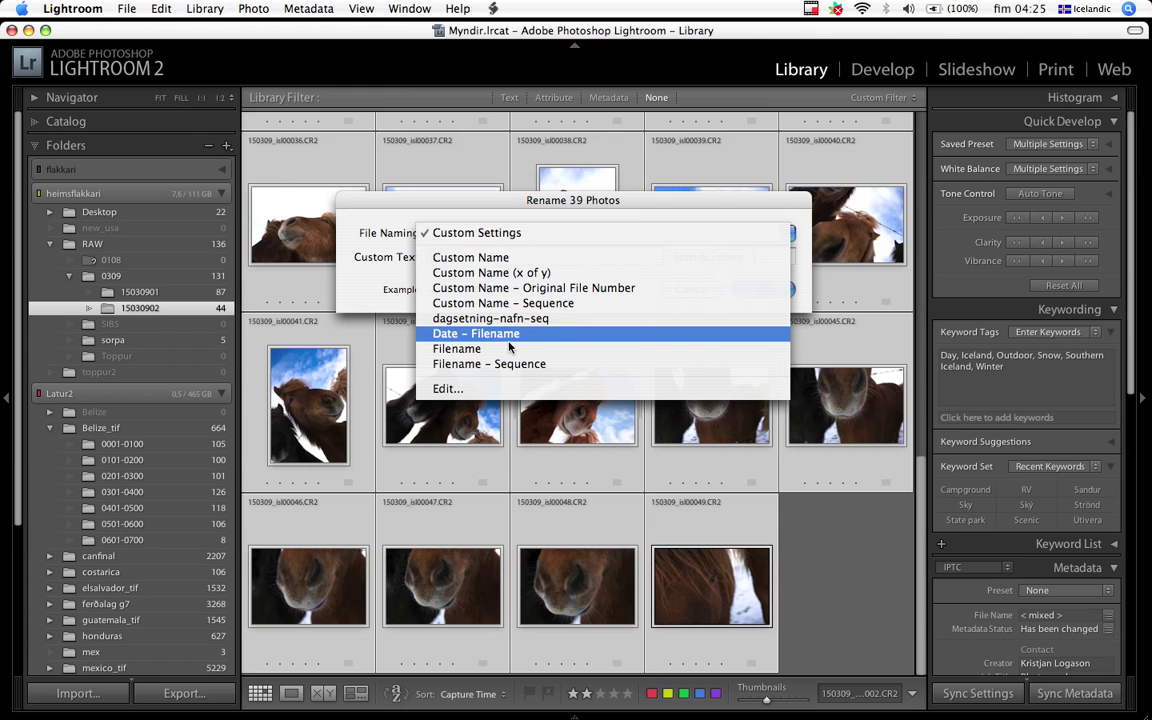
pyautogui.click(467, 389)
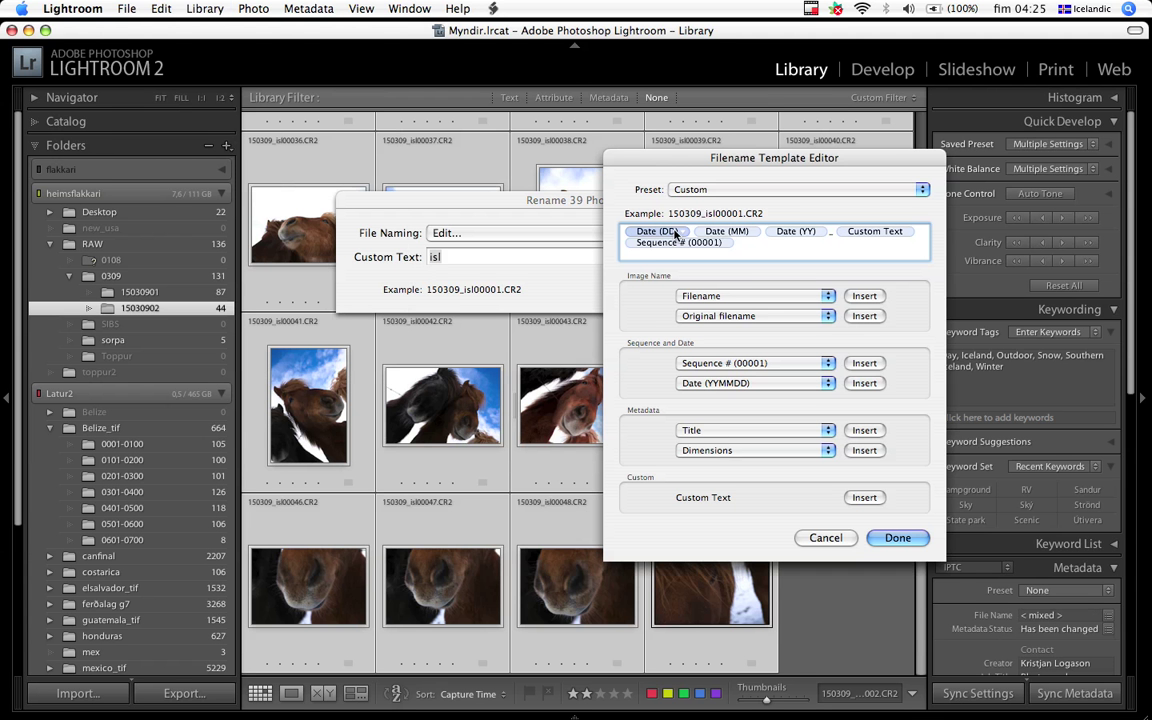
# Step: Keep Date (DD) first and make the third date token a two-digit Date (YY)
pyautogui.click(680, 234)
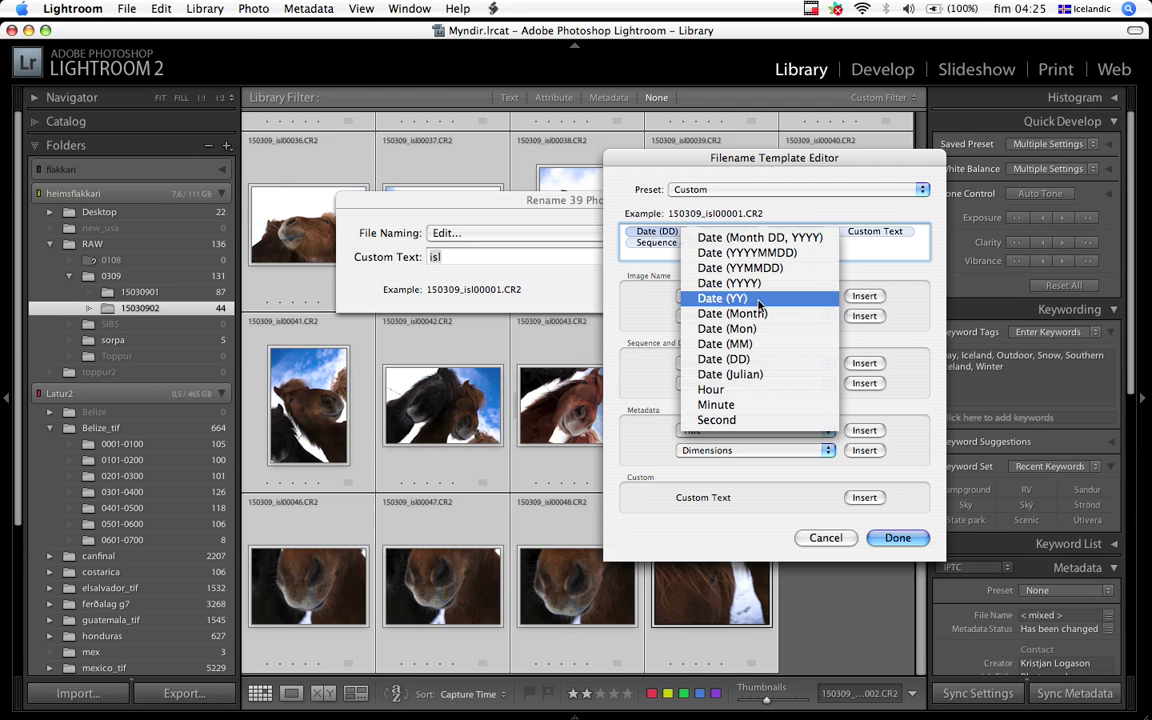
pyautogui.click(745, 359)
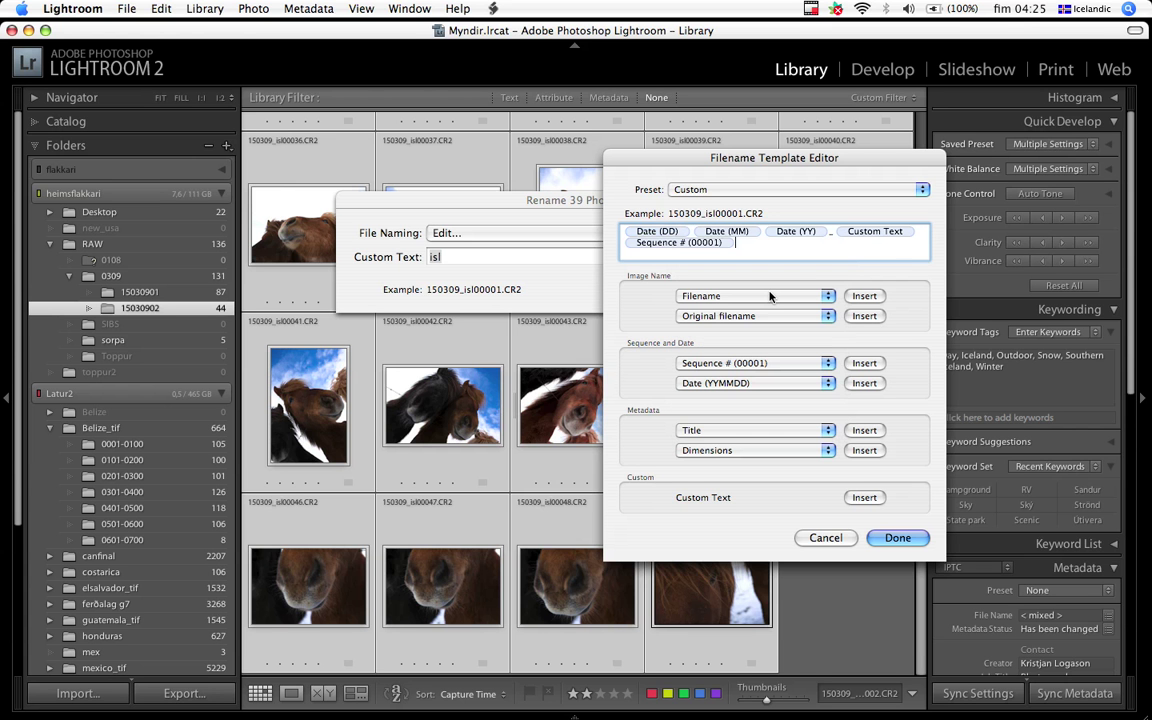
pyautogui.click(749, 235)
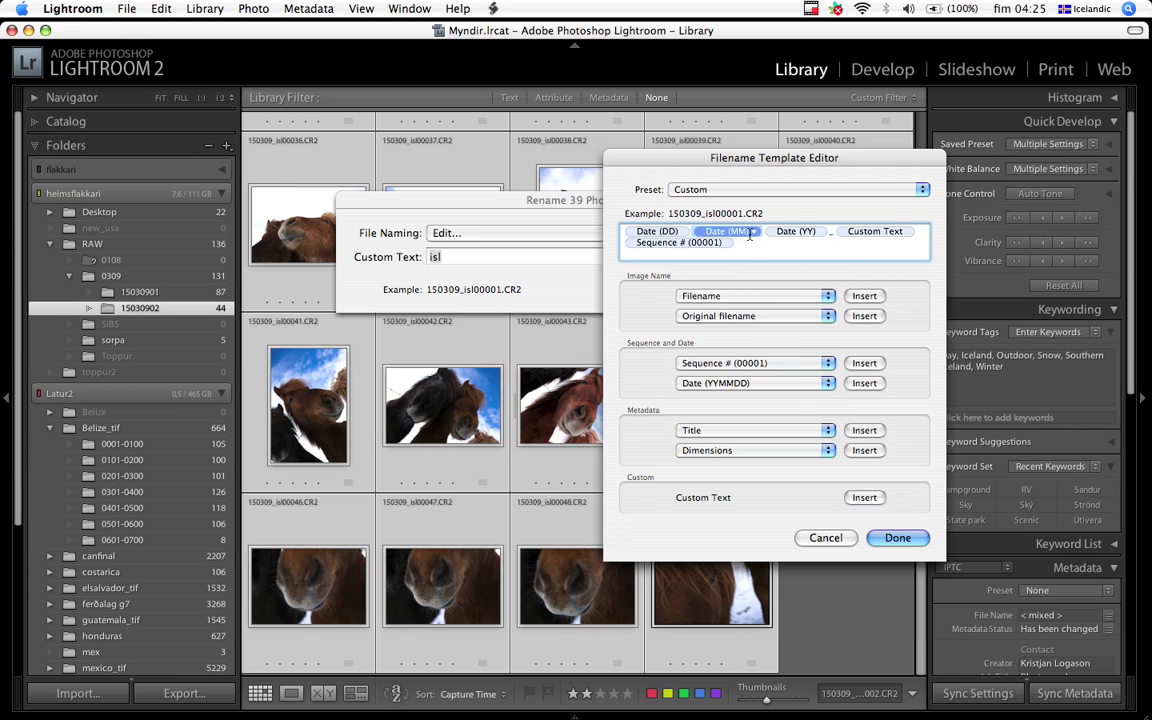
pyautogui.click(756, 236)
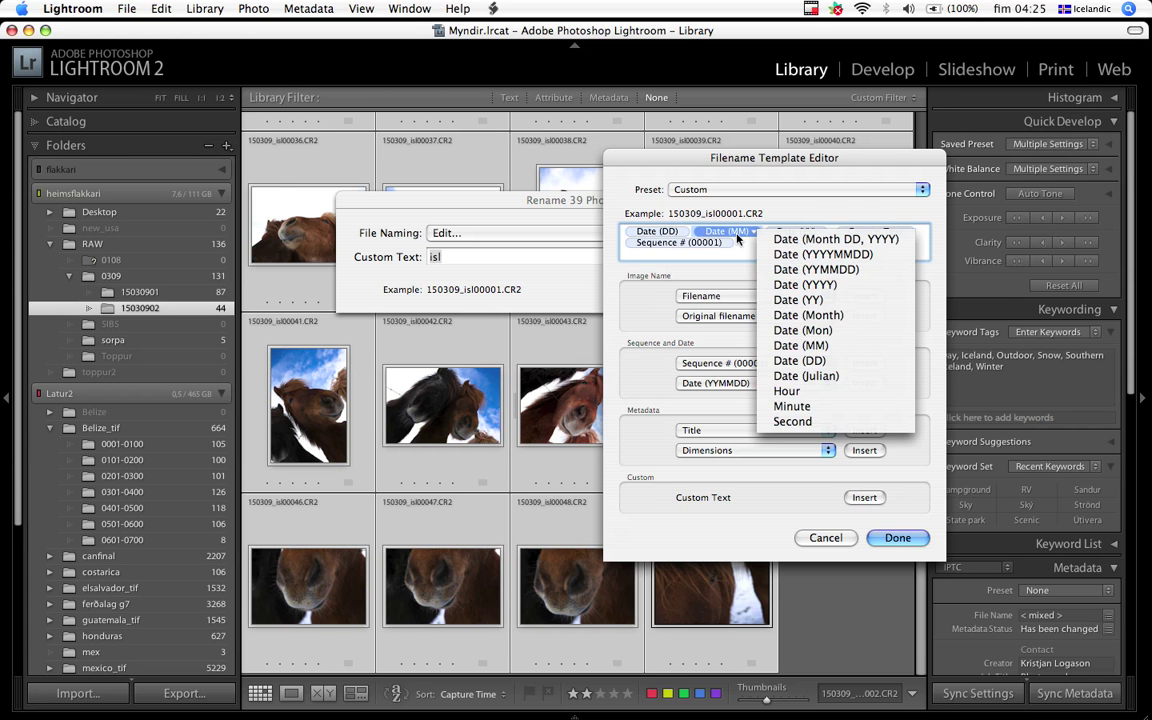
pyautogui.click(804, 300)
pyautogui.click(815, 235)
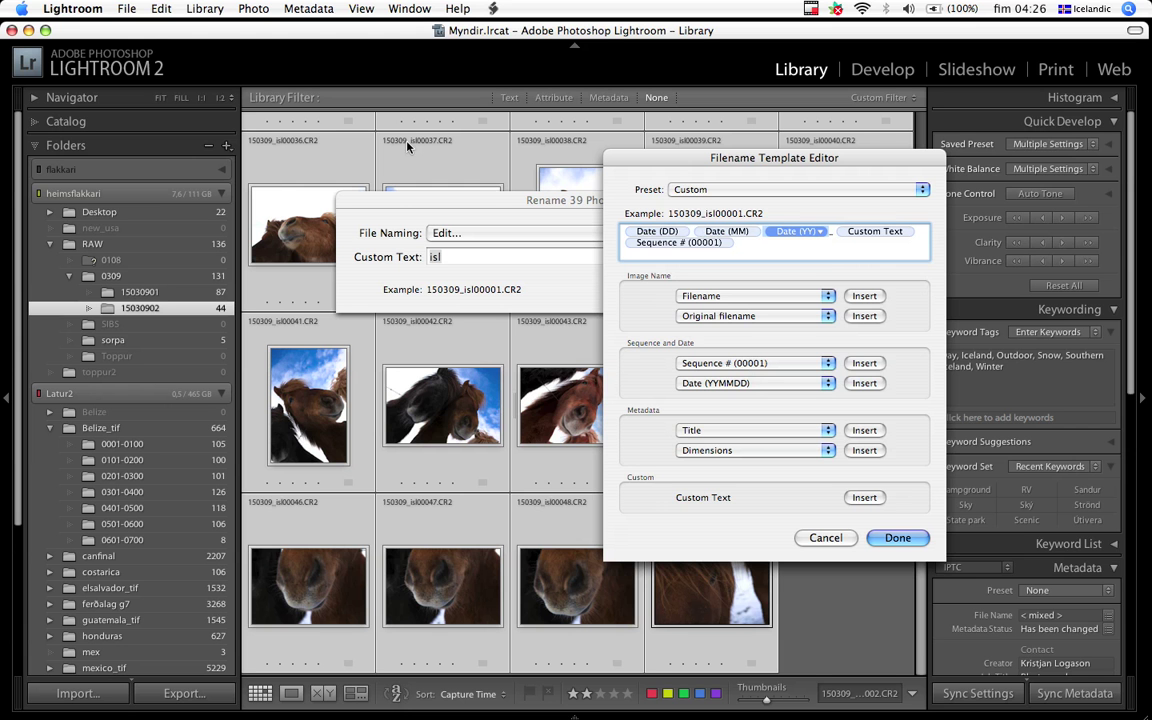
# Step: Put an underscore after the Date (YY) token, replacing a trial hyphen, and another after the isl custom text
pyautogui.click(836, 237)
pyautogui.write('_')
pyautogui.press('BackSpace')
pyautogui.write('-')
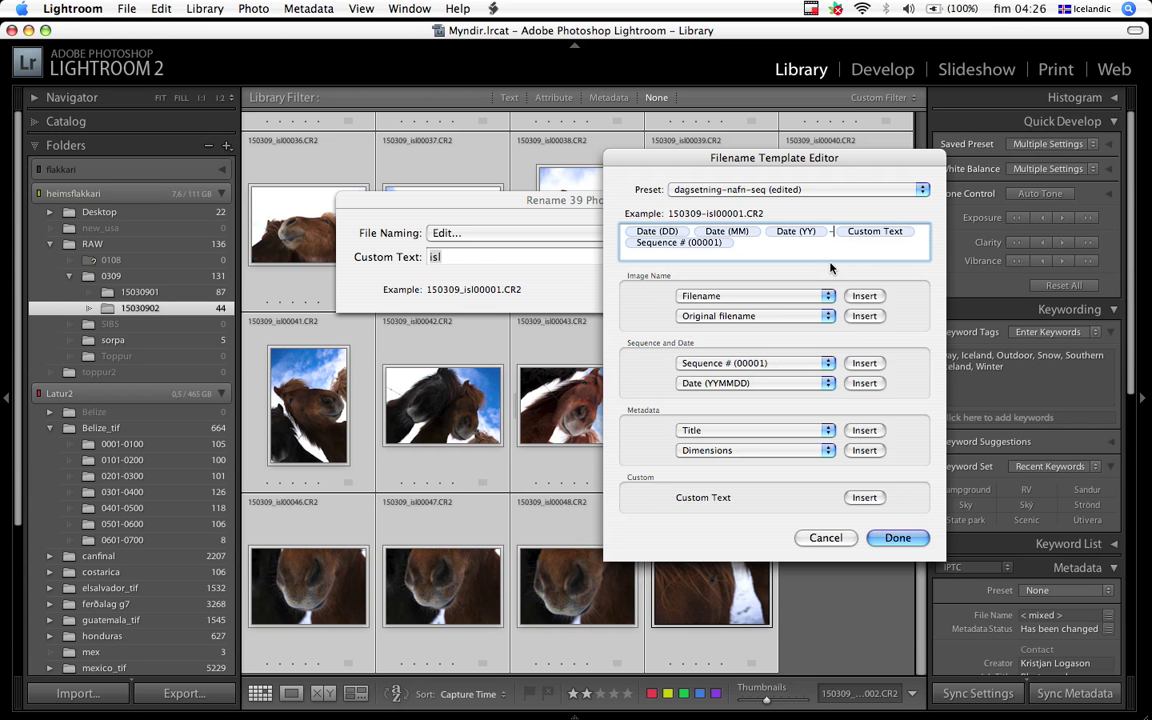
pyautogui.press('BackSpace')
pyautogui.write('_')
pyautogui.write('_')
pyautogui.click(726, 245)
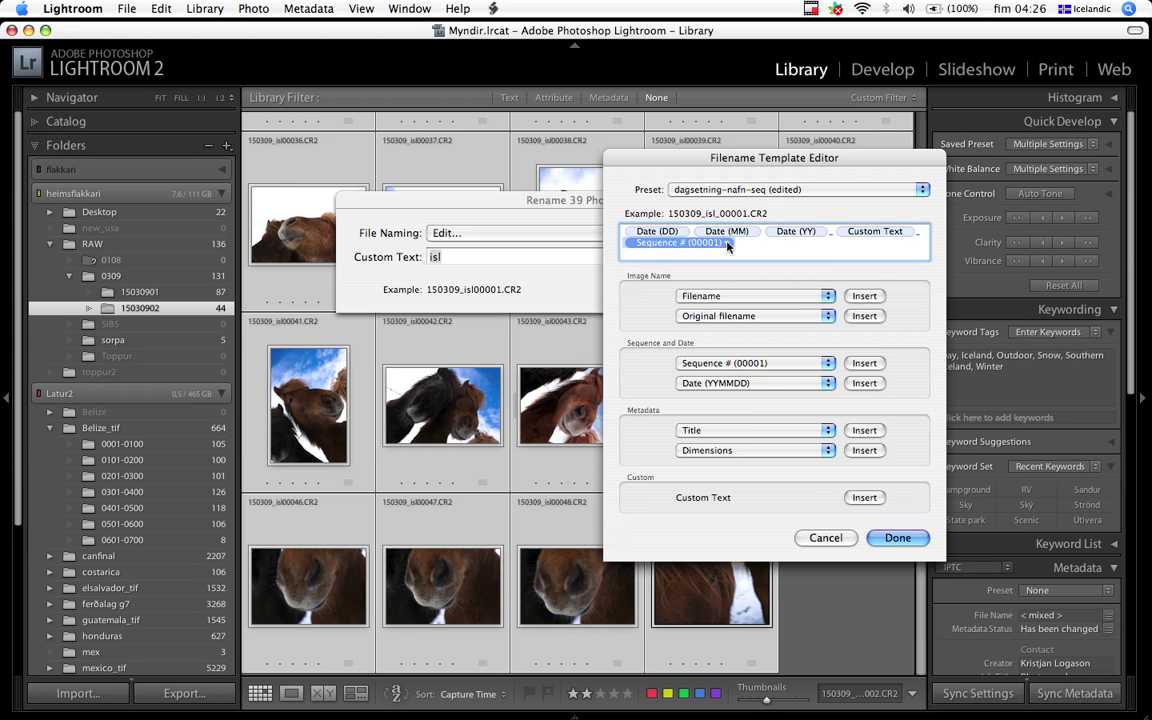
pyautogui.click(728, 245)
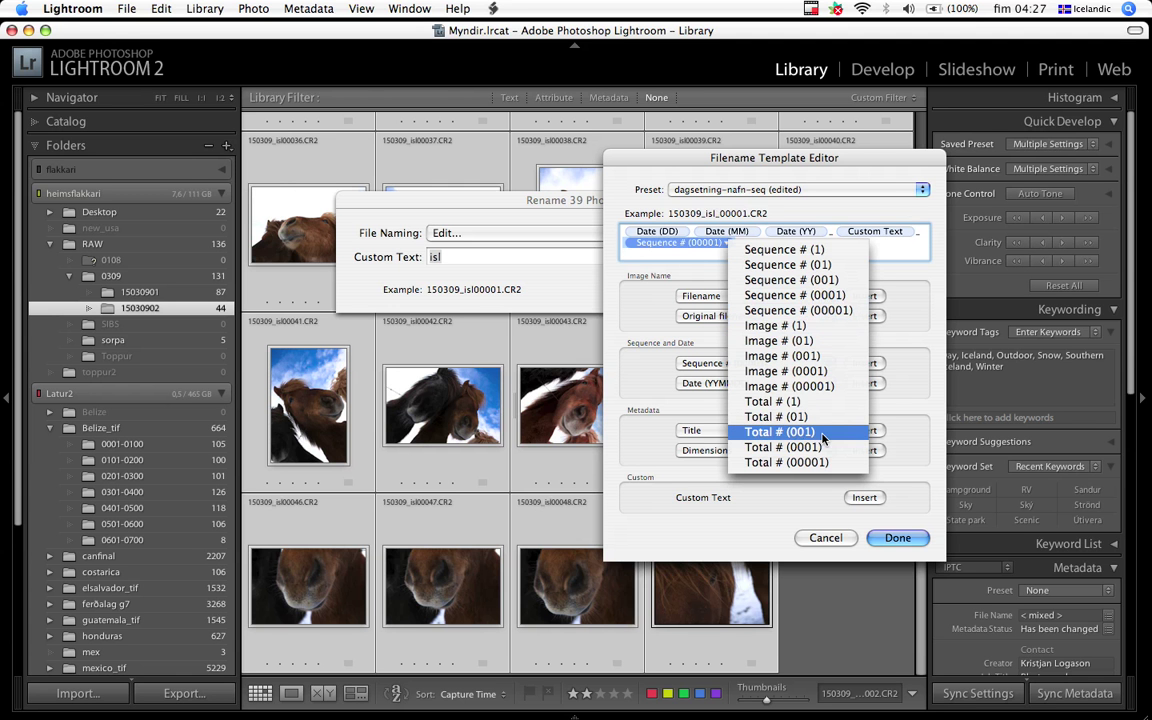
pyautogui.click(838, 311)
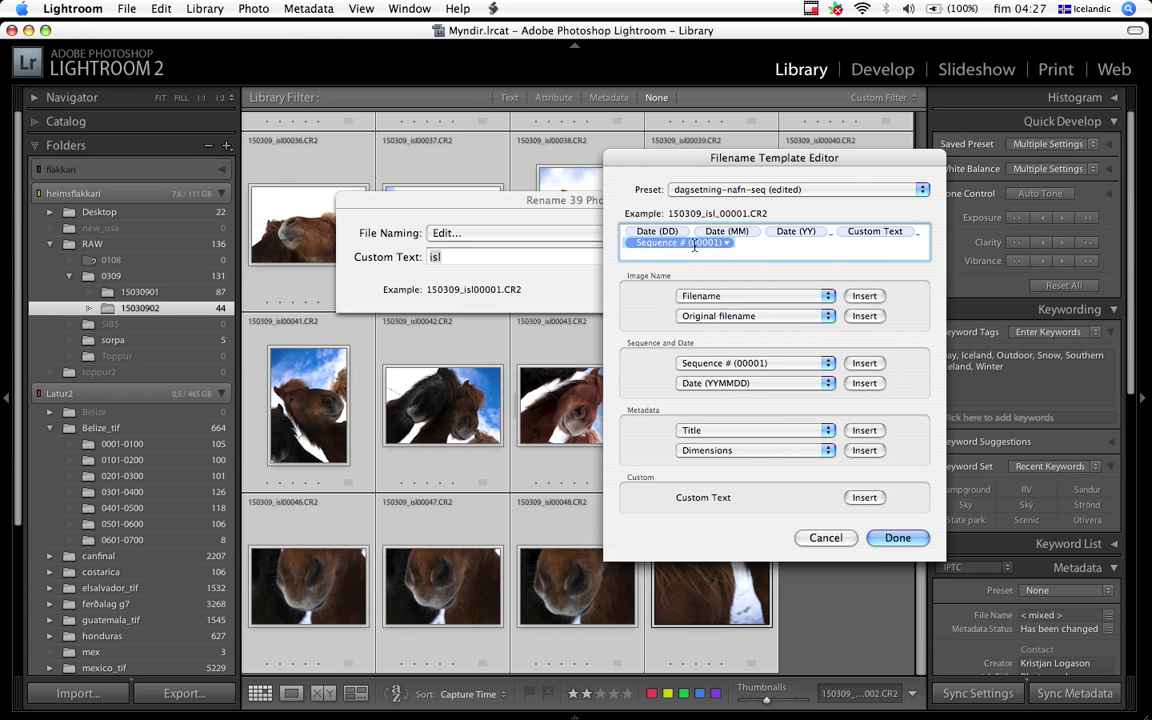
pyautogui.click(817, 298)
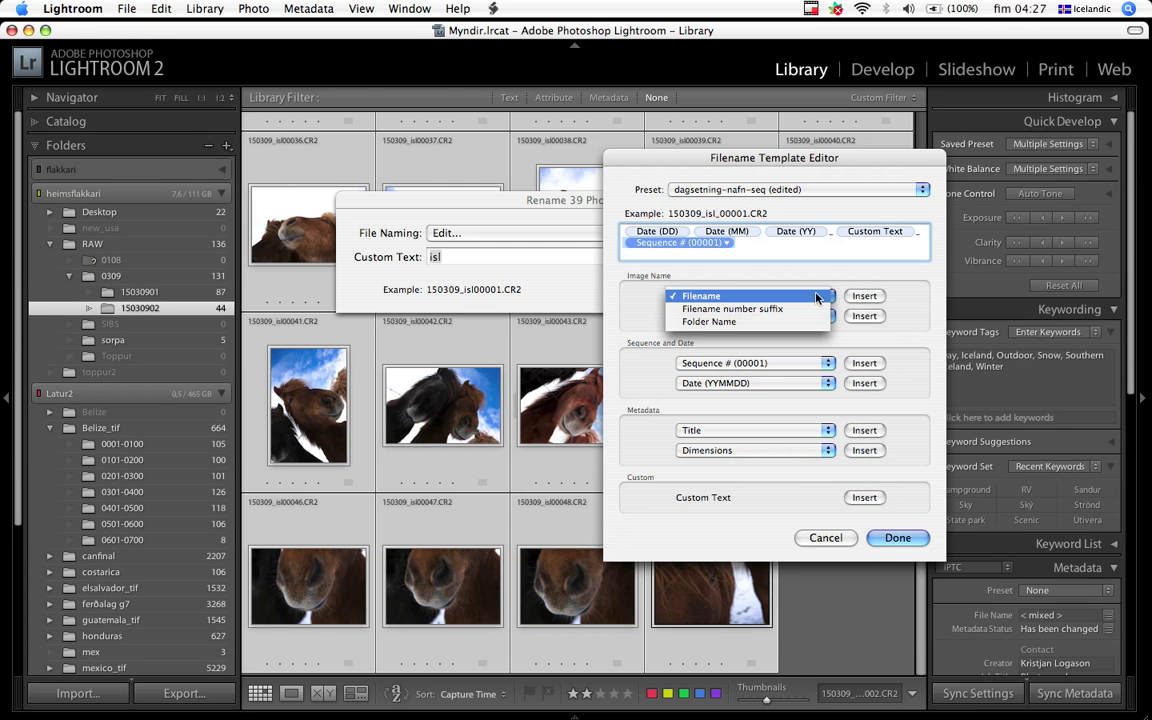
pyautogui.click(802, 344)
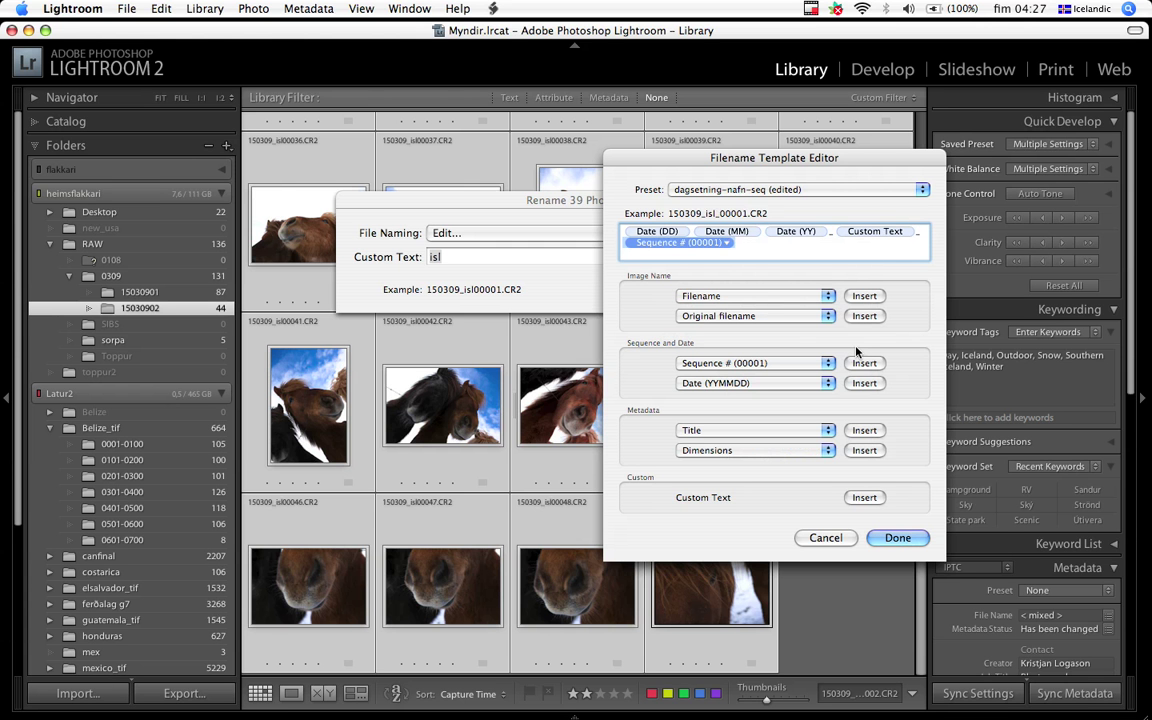
# Step: Close the template editor with Done and confirm the Custom Text field still reads isl
pyautogui.click(898, 540)
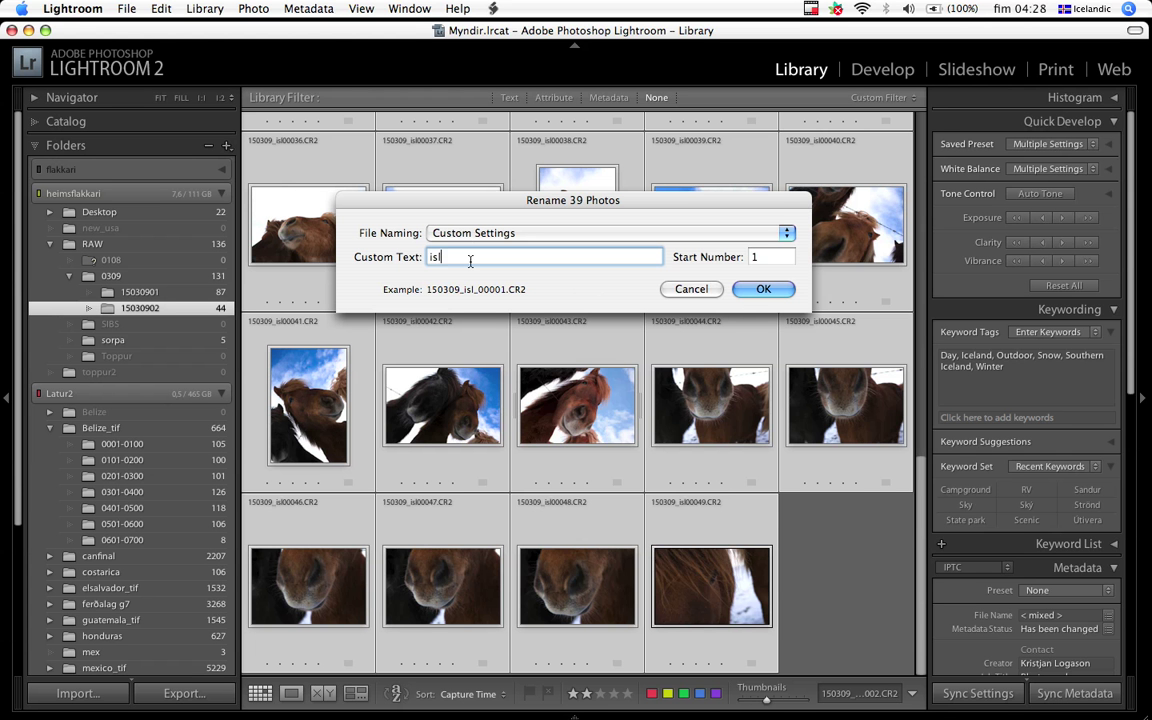
pyautogui.moveTo(441, 257); pyautogui.dragTo(426, 259)
pyautogui.click(454, 257)
# Step: Confirm renaming the 39 horse photos to names like 150309_isl_00026.CR2
pyautogui.click(765, 289)
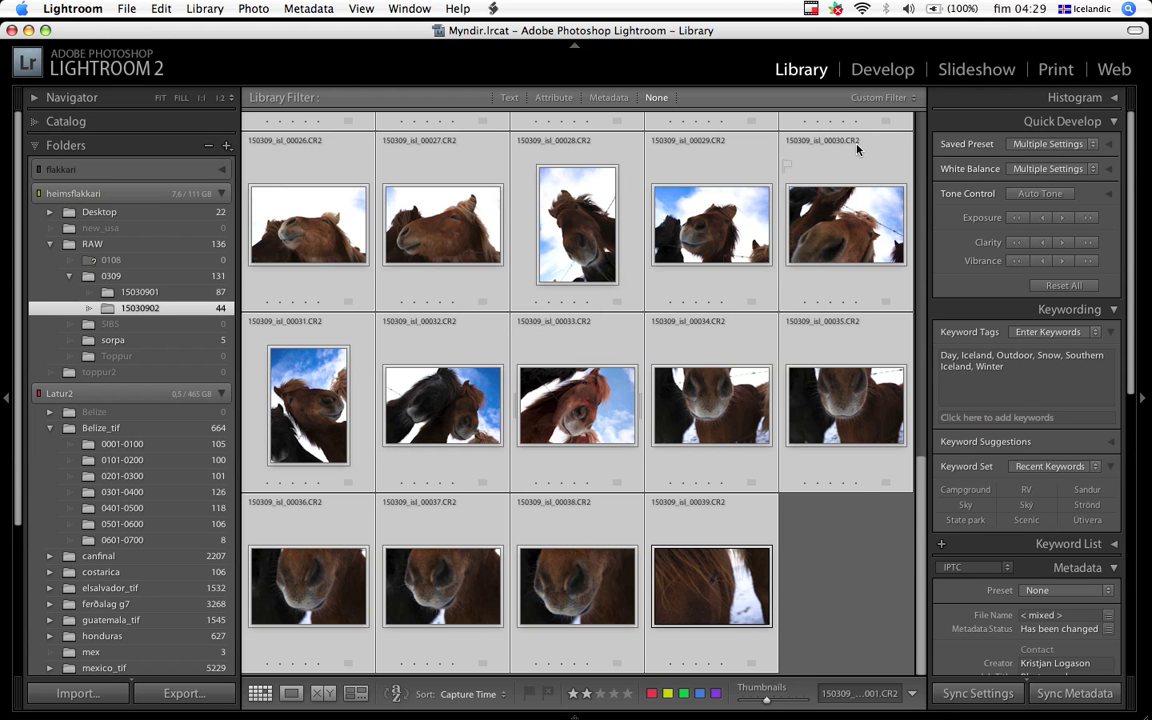
# Step: Show the photos in the Belize_tif 0101-0200 folder
pyautogui.click(123, 459)
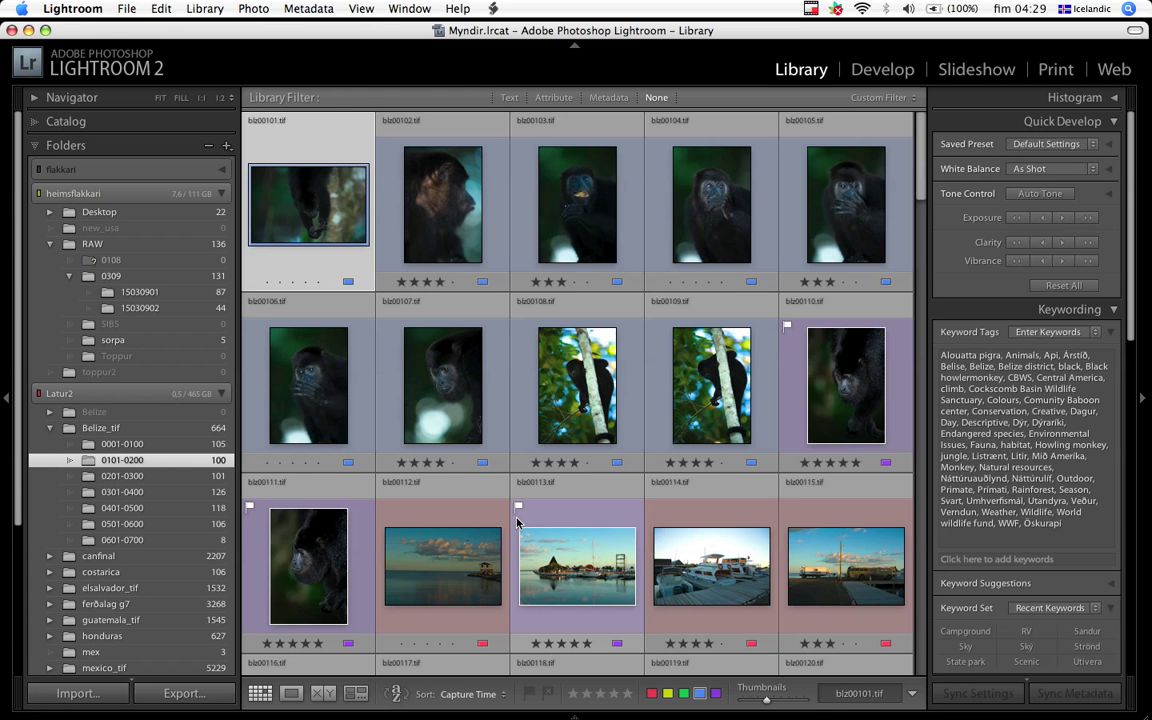
pyautogui.click(556, 162)
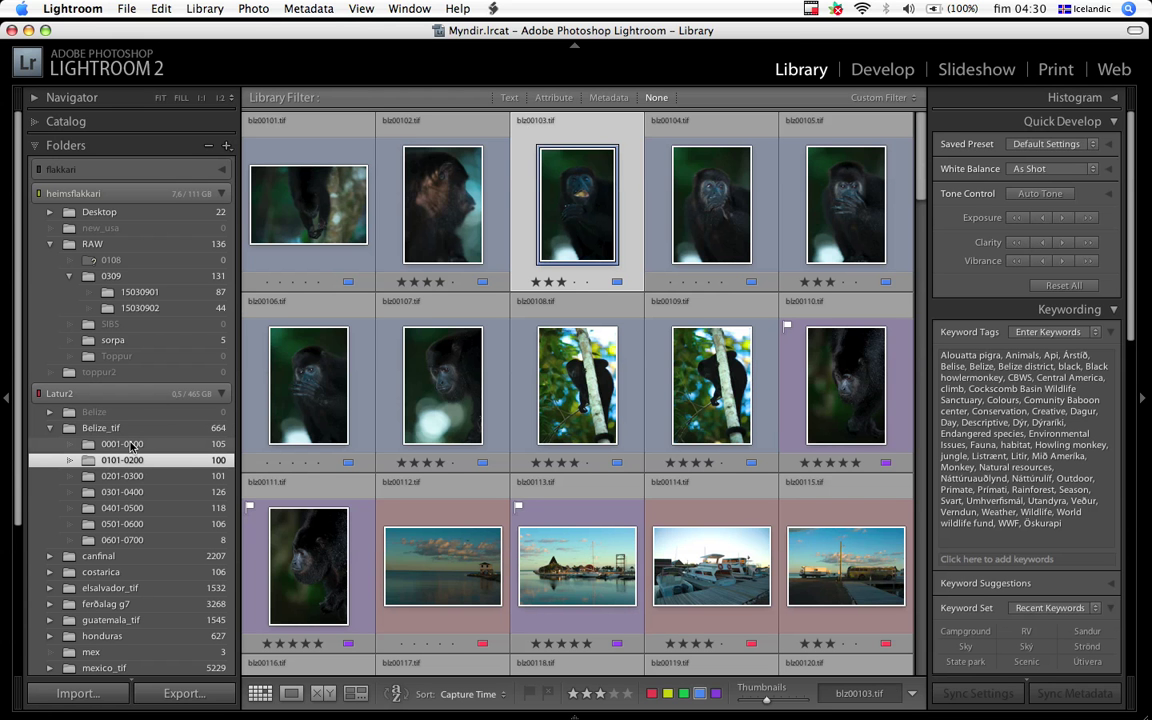
pyautogui.click(50, 557)
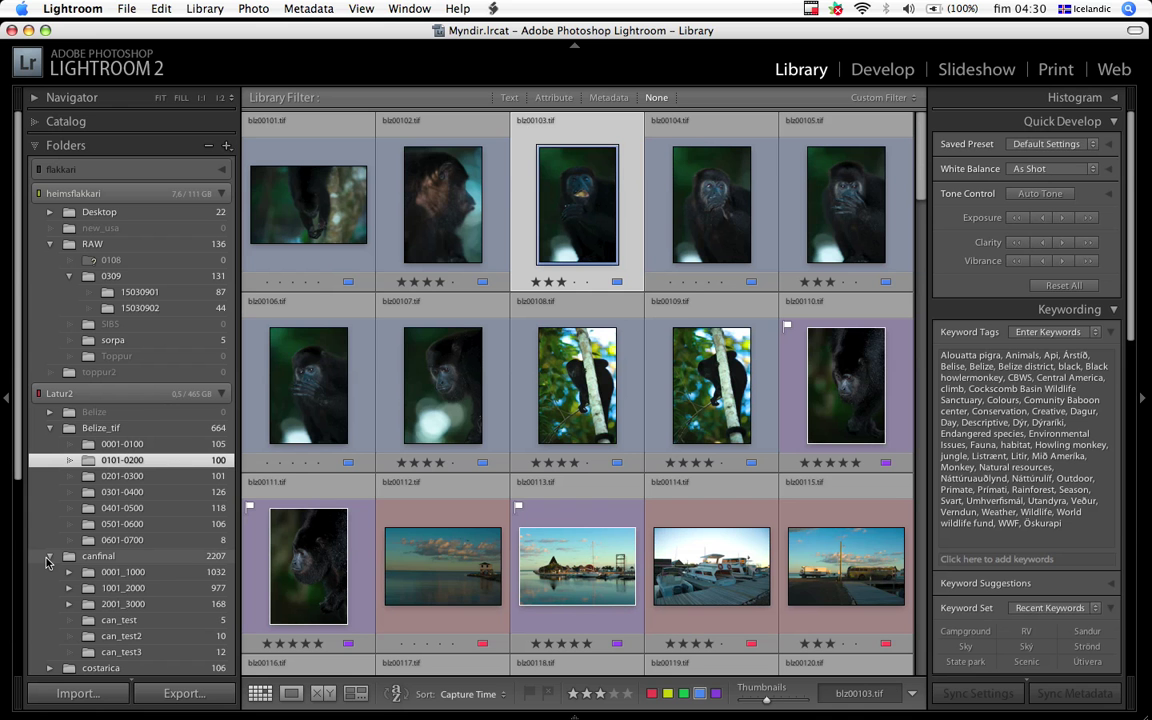
pyautogui.click(50, 557)
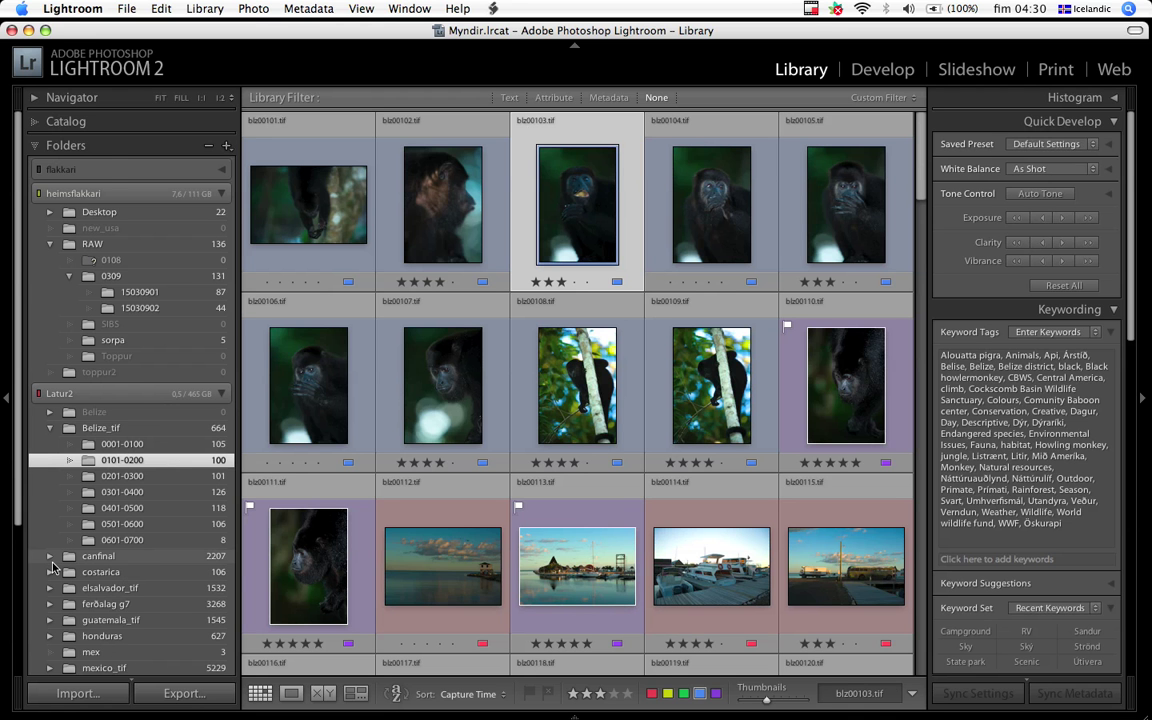
pyautogui.moveTo(20, 456); pyautogui.dragTo(20, 606)
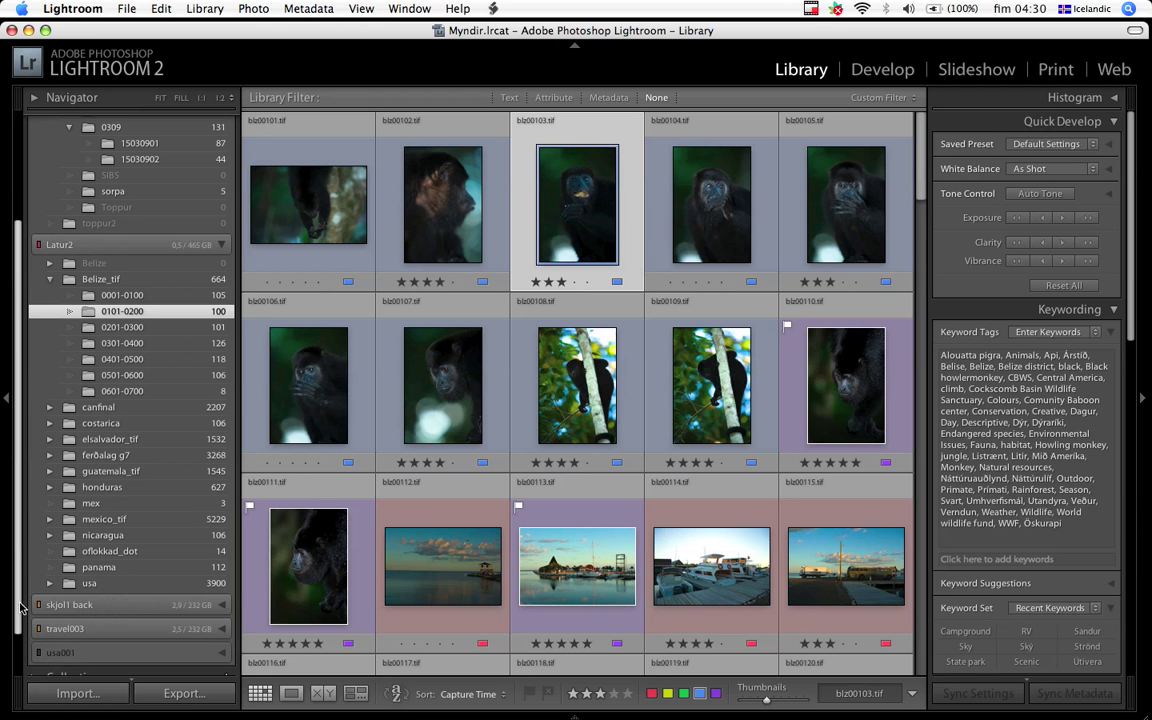
pyautogui.click(50, 584)
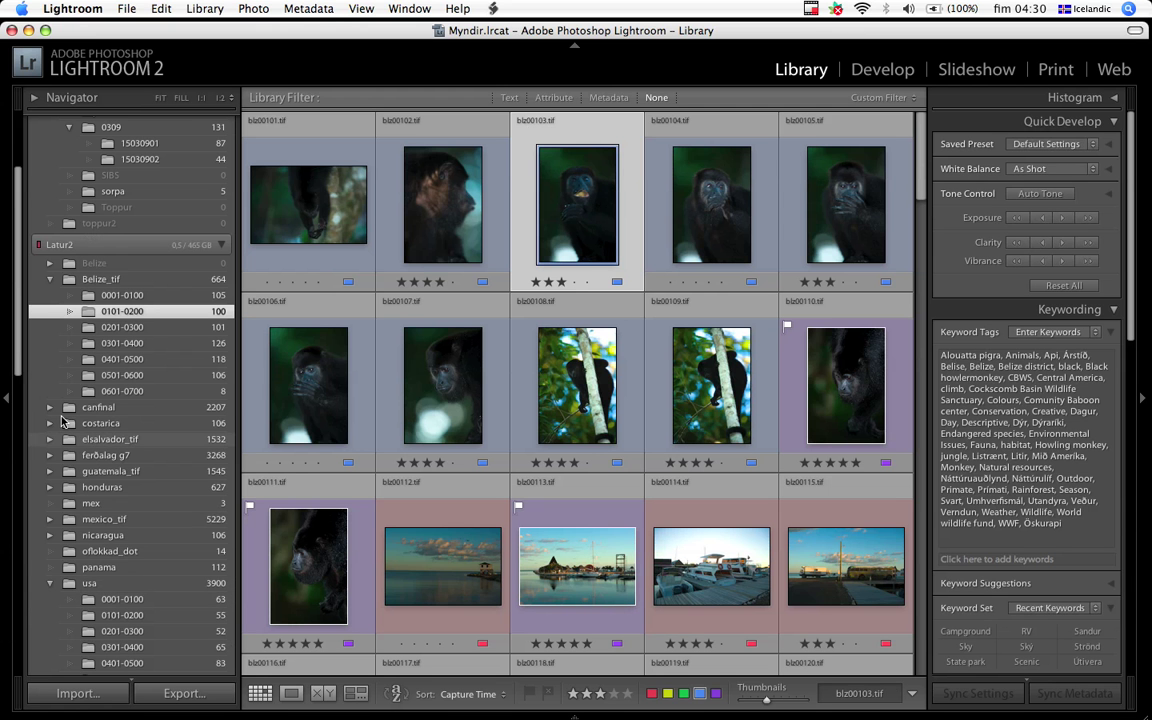
pyautogui.moveTo(16, 303); pyautogui.dragTo(17, 370)
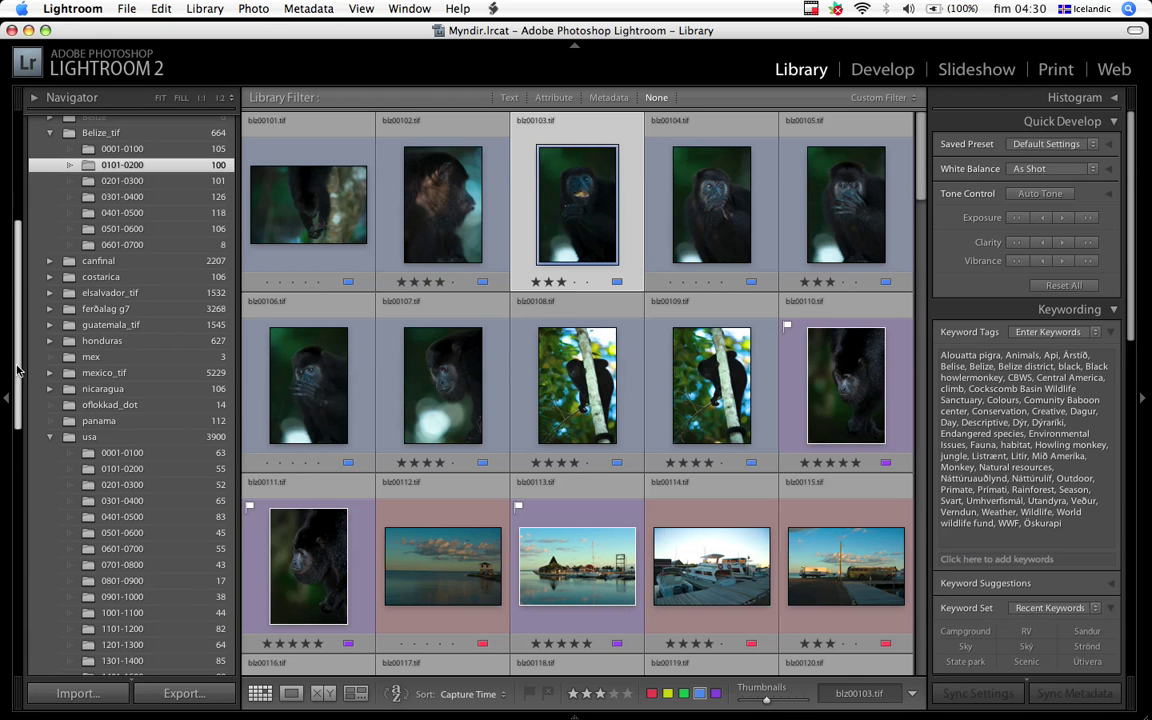
pyautogui.scroll(1, 60, 458)
pyautogui.click(50, 460)
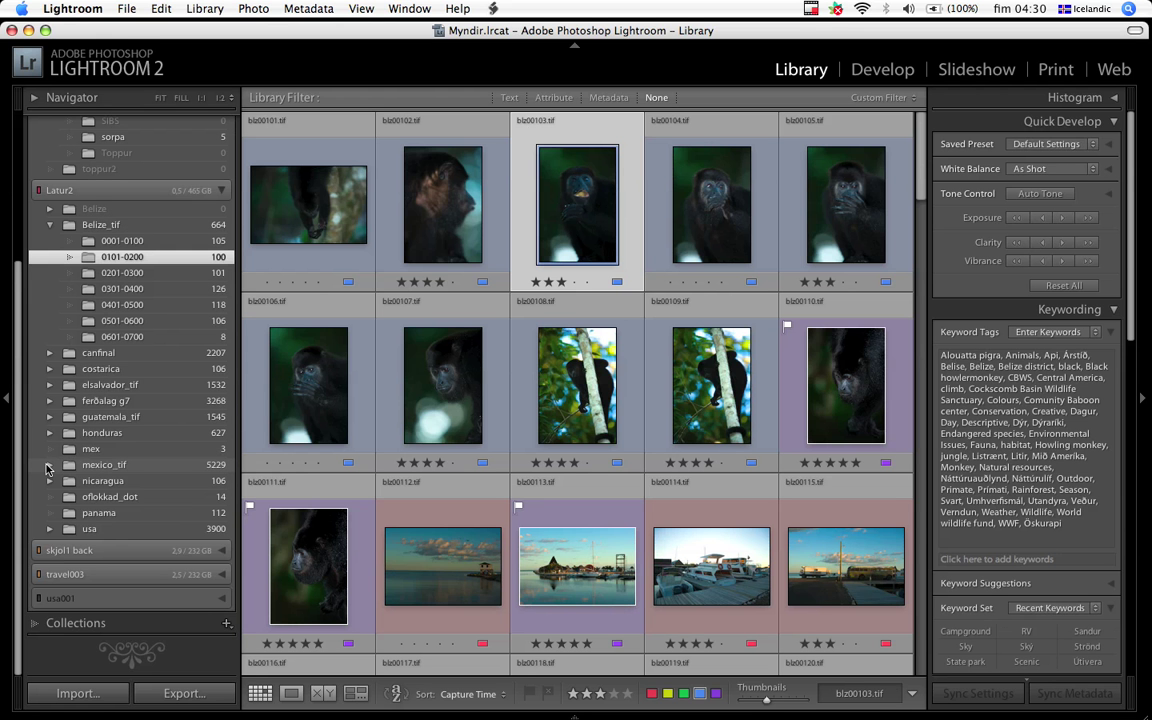